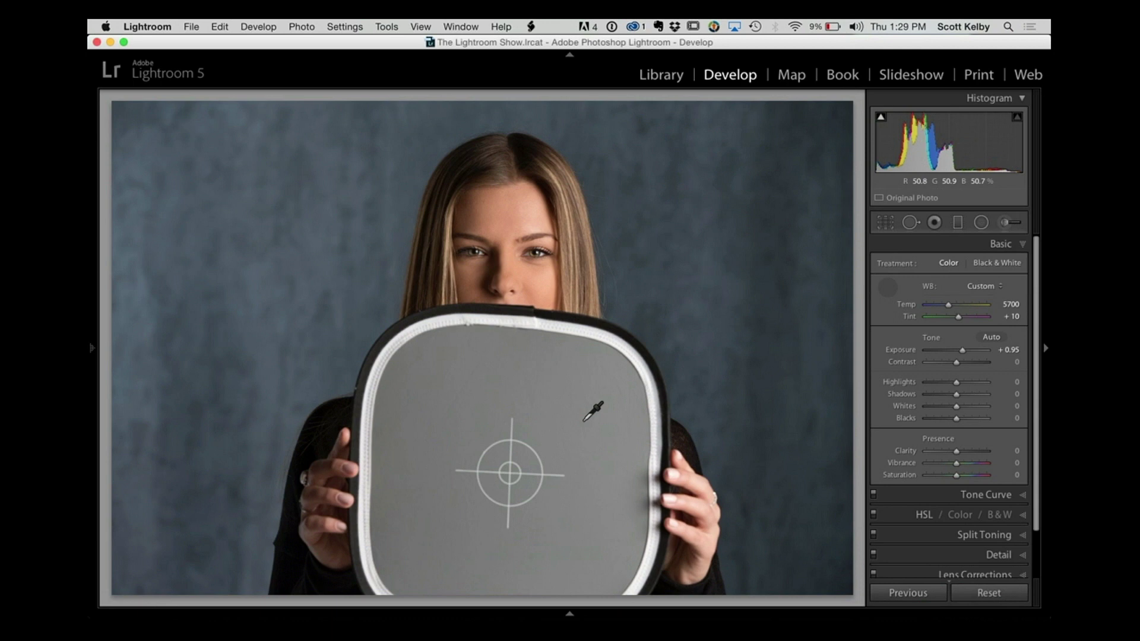
# Open the tethered capture bar and set its Develop Settings to Same as previous
pyautogui.press('super+t')
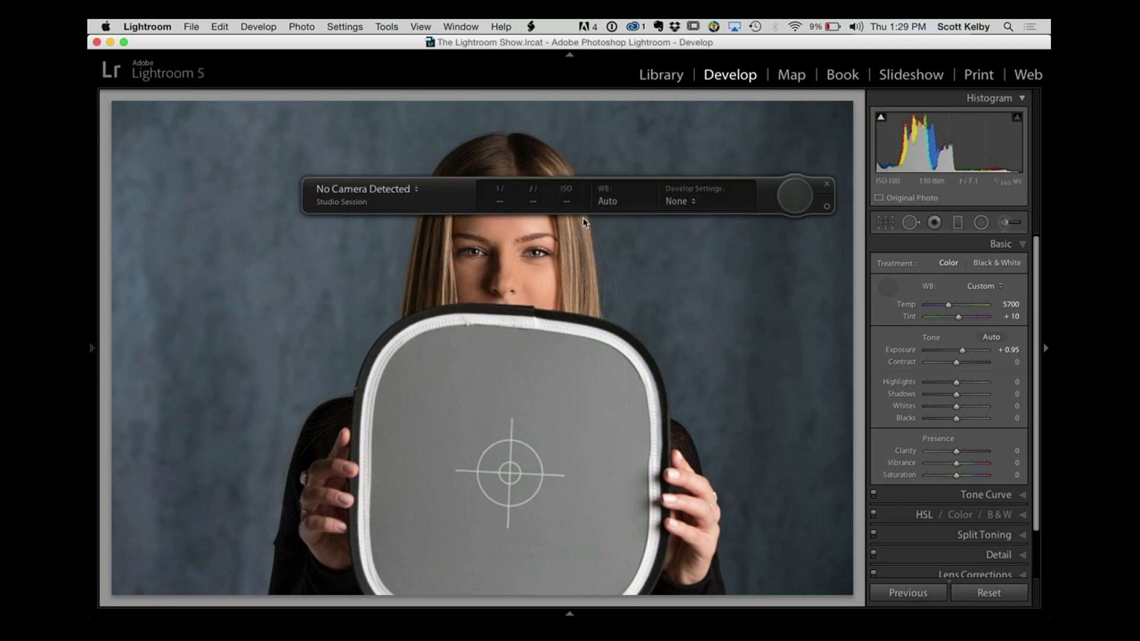
pyautogui.click(694, 207)
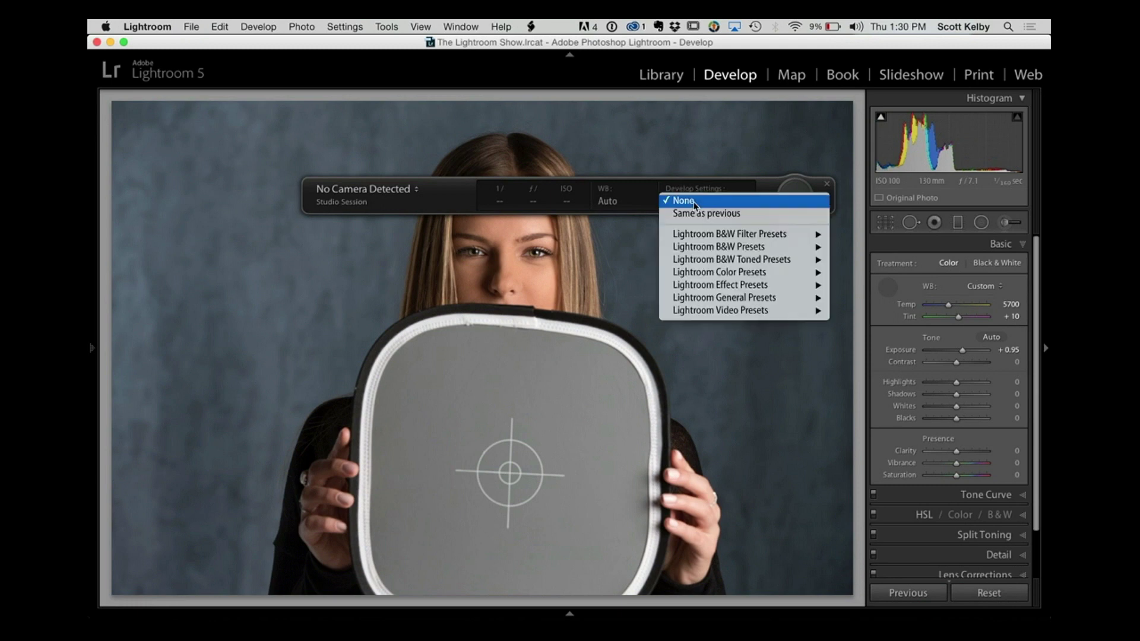
pyautogui.click(757, 214)
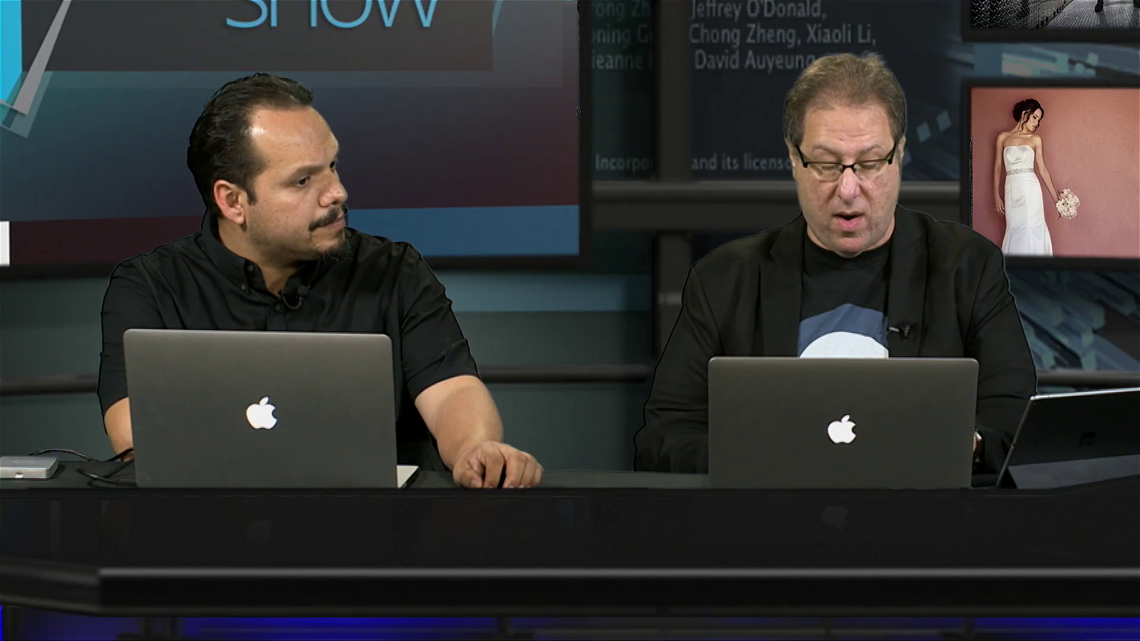
# Open the WB2 collection and reveal its photos in the filmstrip
pyautogui.moveTo(92, 349)
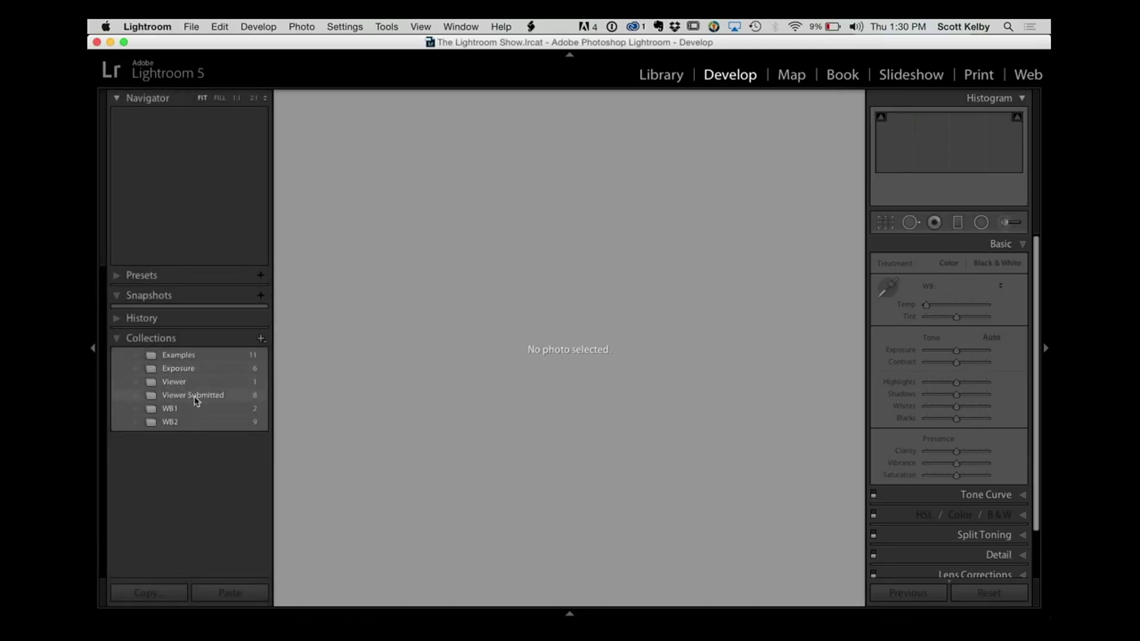
pyautogui.click(196, 409)
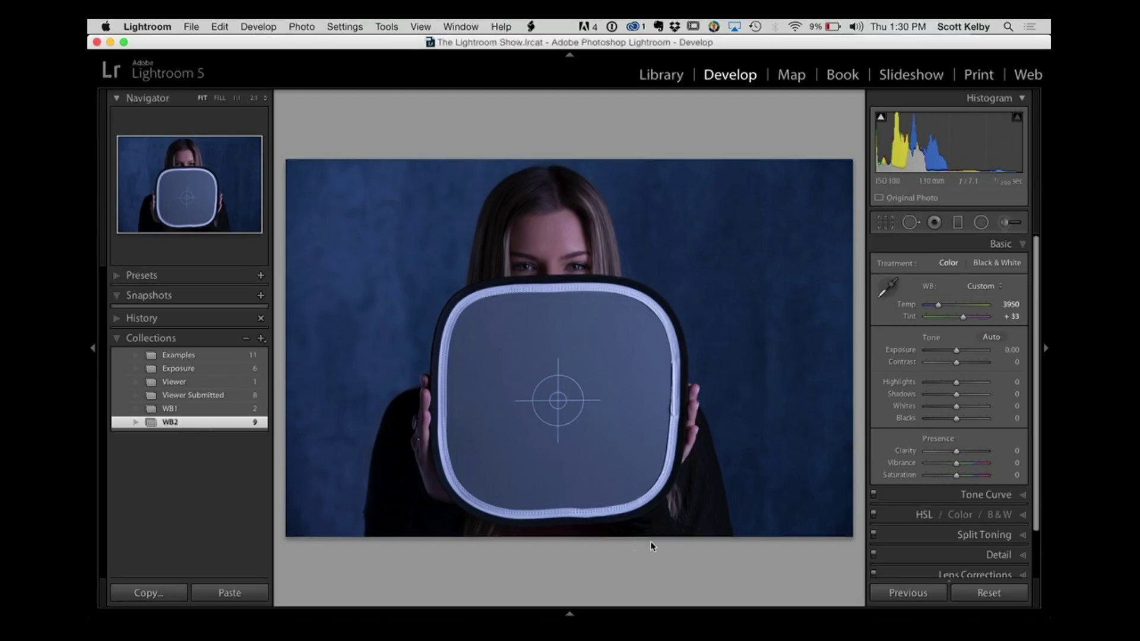
pyautogui.click(570, 613)
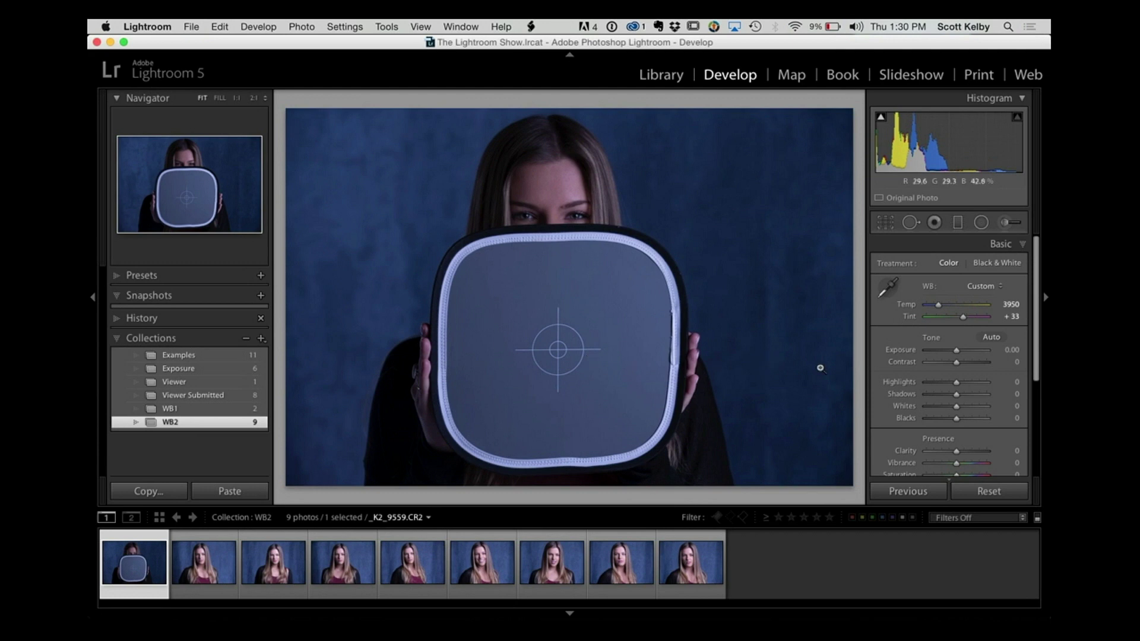
# Set the first photo's white balance by sampling the gray card, and copy its White Balance setting
pyautogui.click(884, 292)
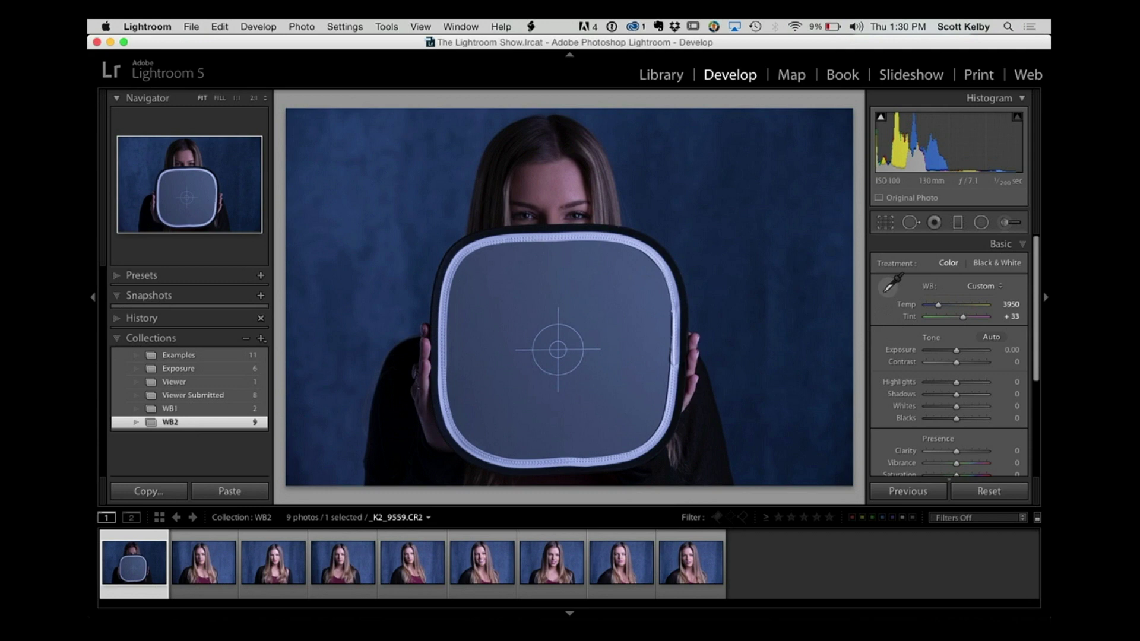
pyautogui.click(622, 315)
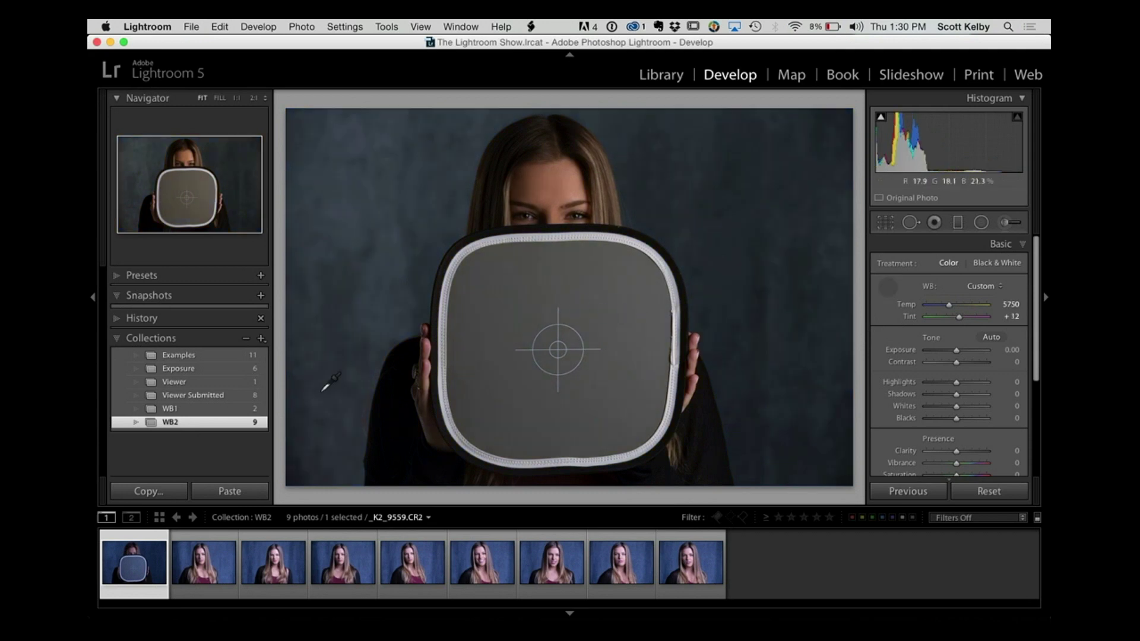
pyautogui.click(148, 491)
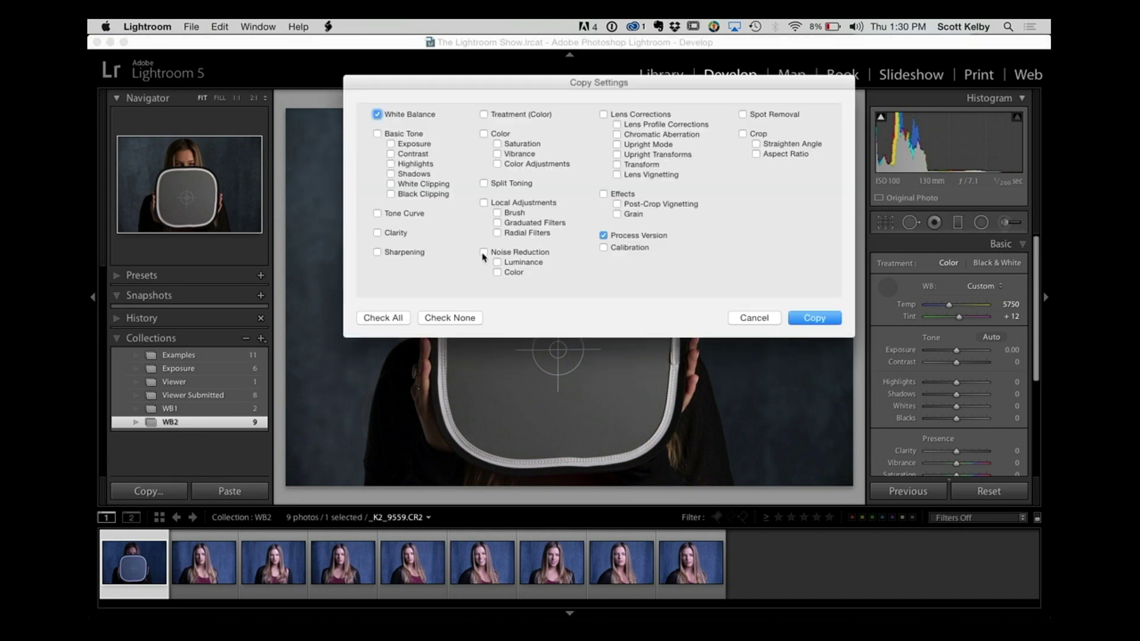
pyautogui.click(454, 319)
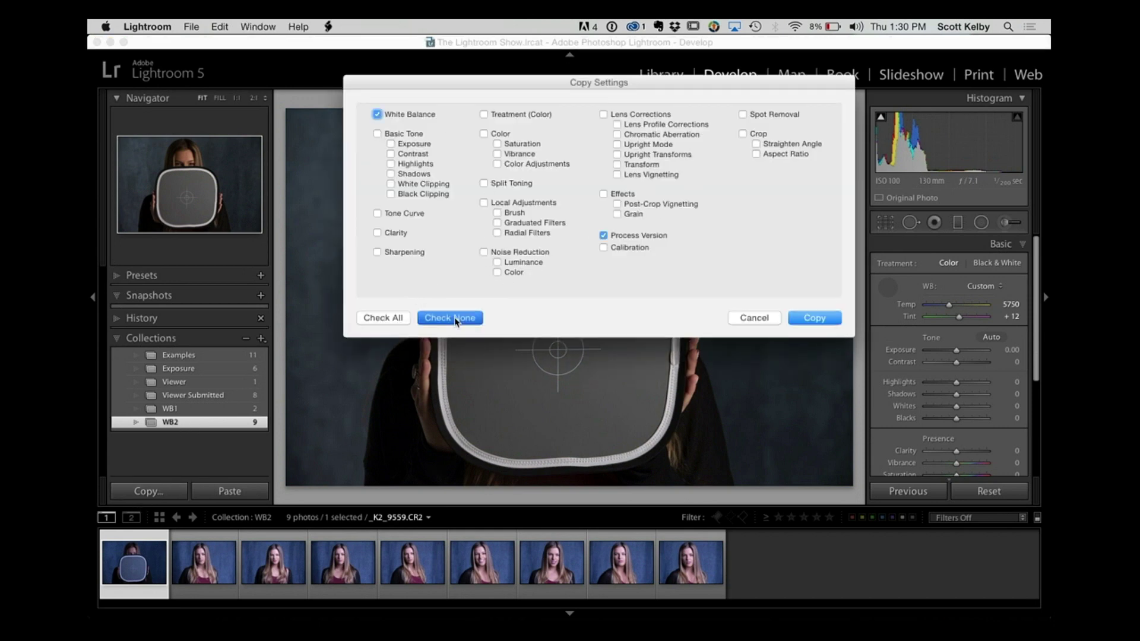
pyautogui.click(604, 237)
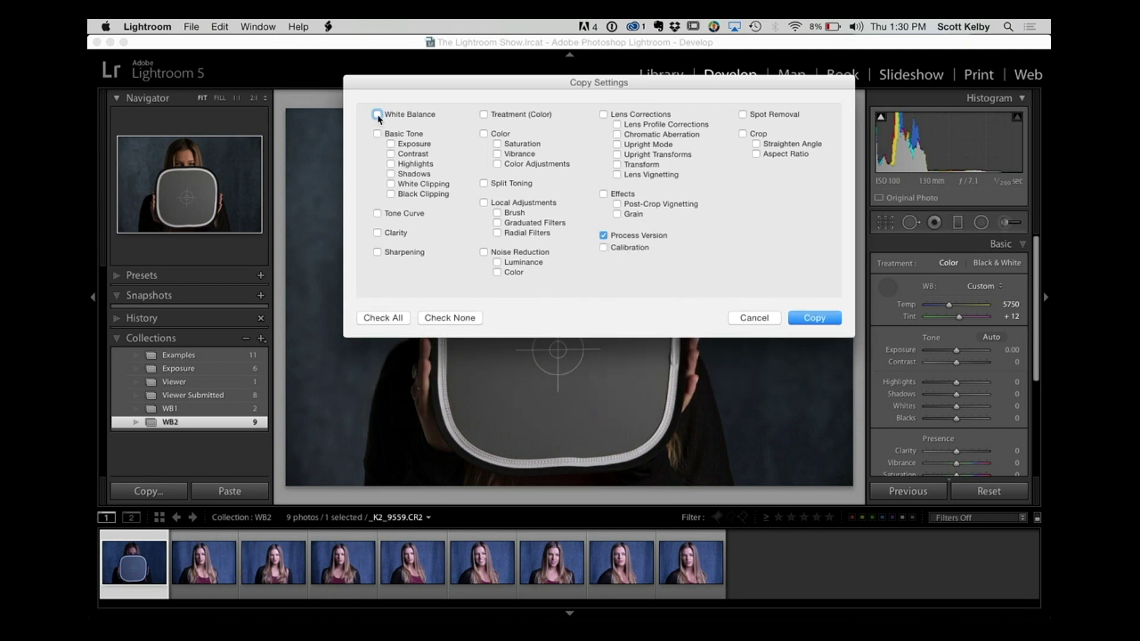
pyautogui.click(822, 319)
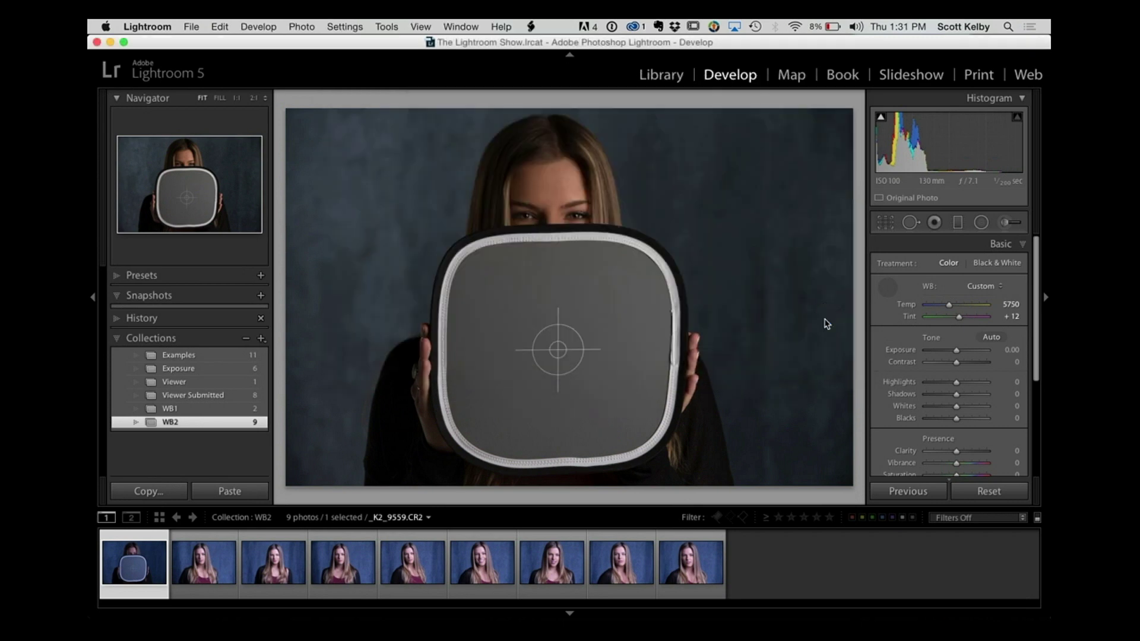
# Paste the copied white balance onto the eight portraits that follow the gray-card photo
pyautogui.click(214, 562)
pyautogui.keyDown('shift'); pyautogui.click(691, 562); pyautogui.keyUp('shift')
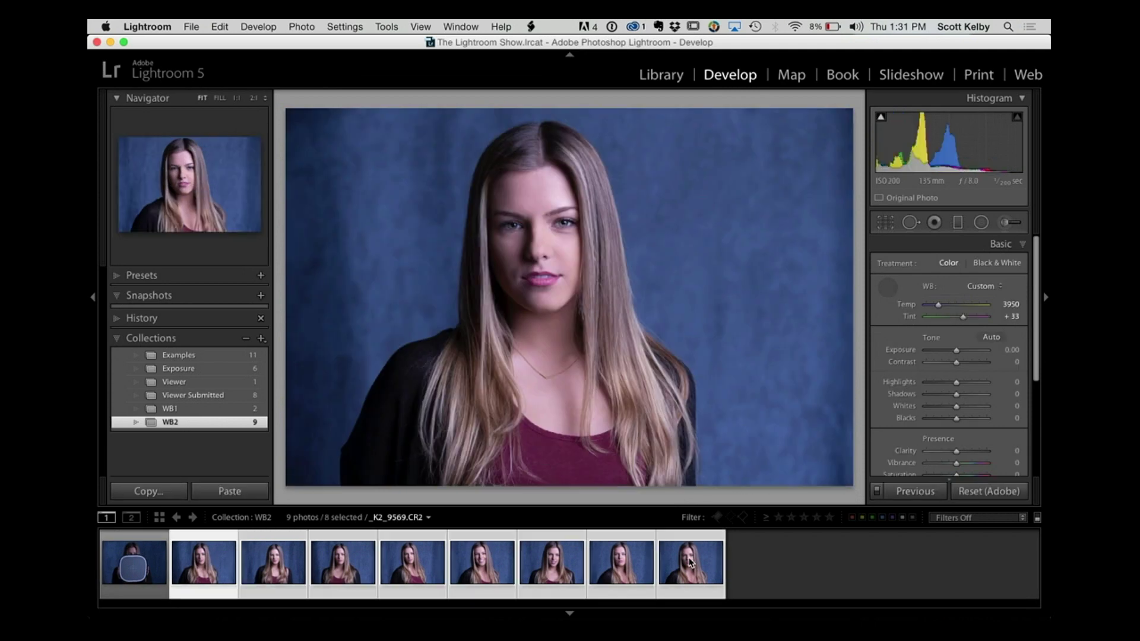
pyautogui.click(228, 495)
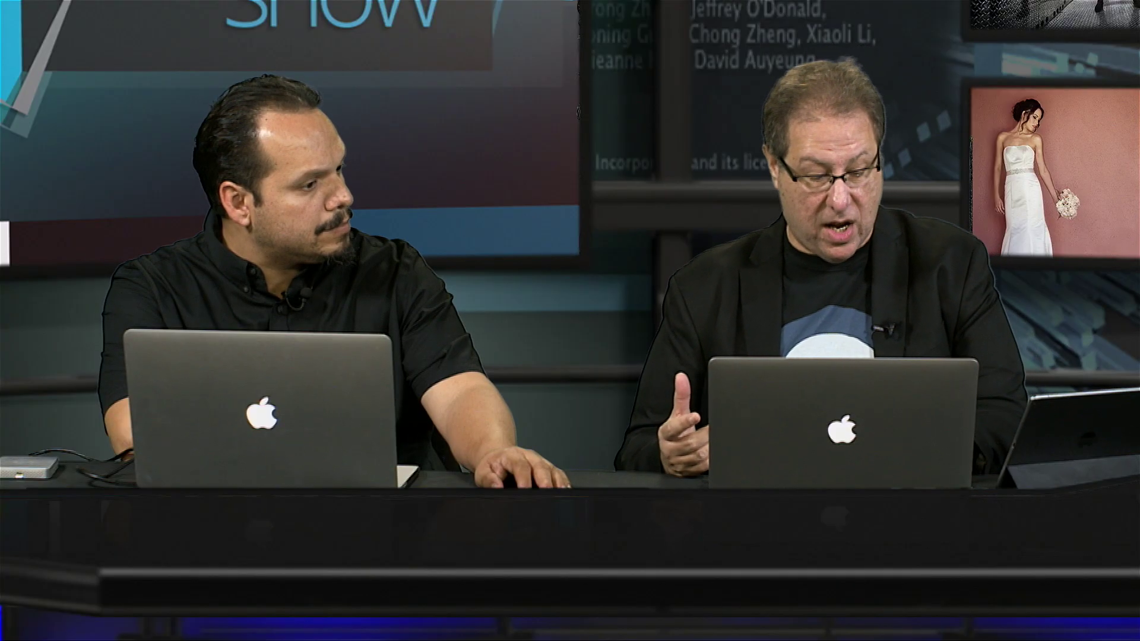
# Undo the pasted settings, the portrait selection and the gray-card white balance correction
pyautogui.press('super+z')
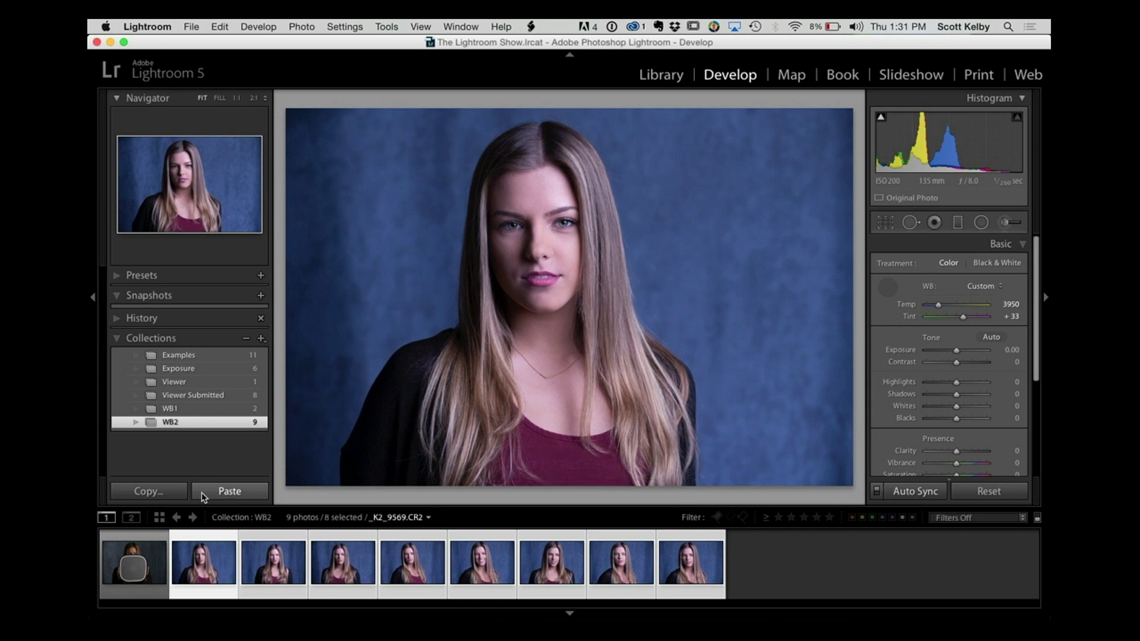
pyautogui.press('super+z')
pyautogui.press('super+z')
pyautogui.press('super+z')
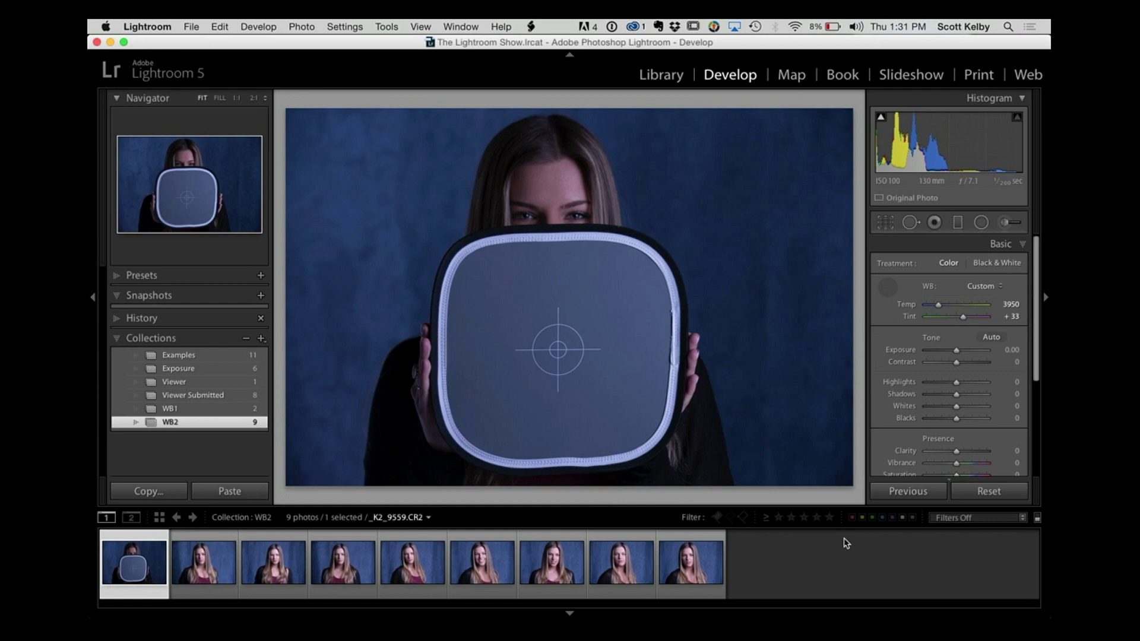
# Select all nine photos and, with Auto Sync on, correct their white balance by sampling the gray card
pyautogui.keyDown('shift'); pyautogui.click(690, 562); pyautogui.keyUp('shift')
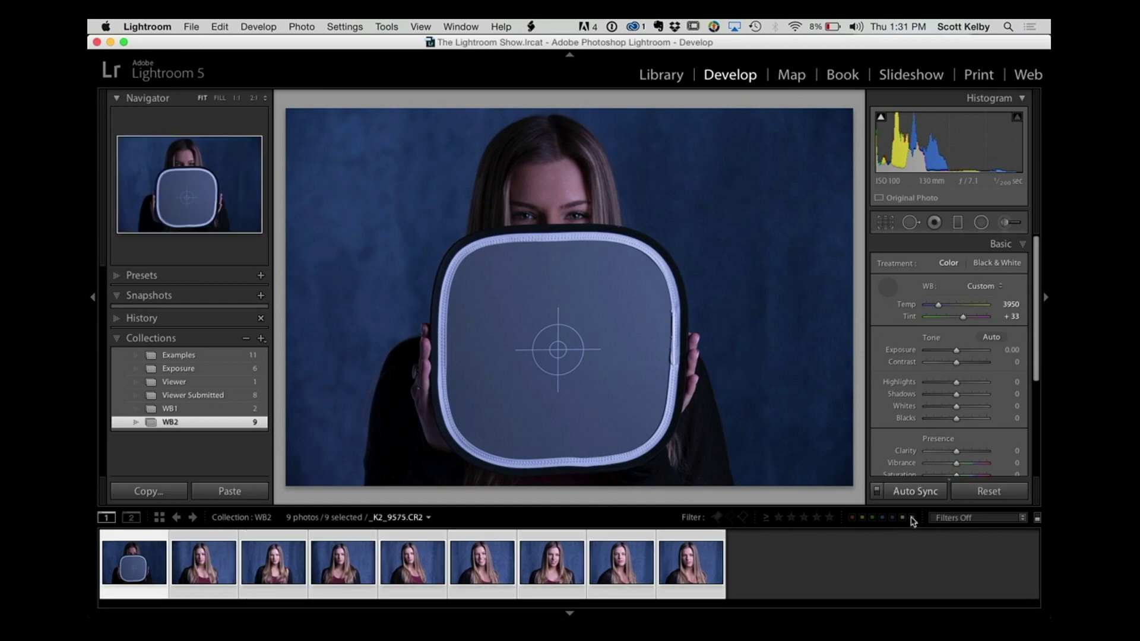
pyautogui.click(879, 492)
pyautogui.press('w')
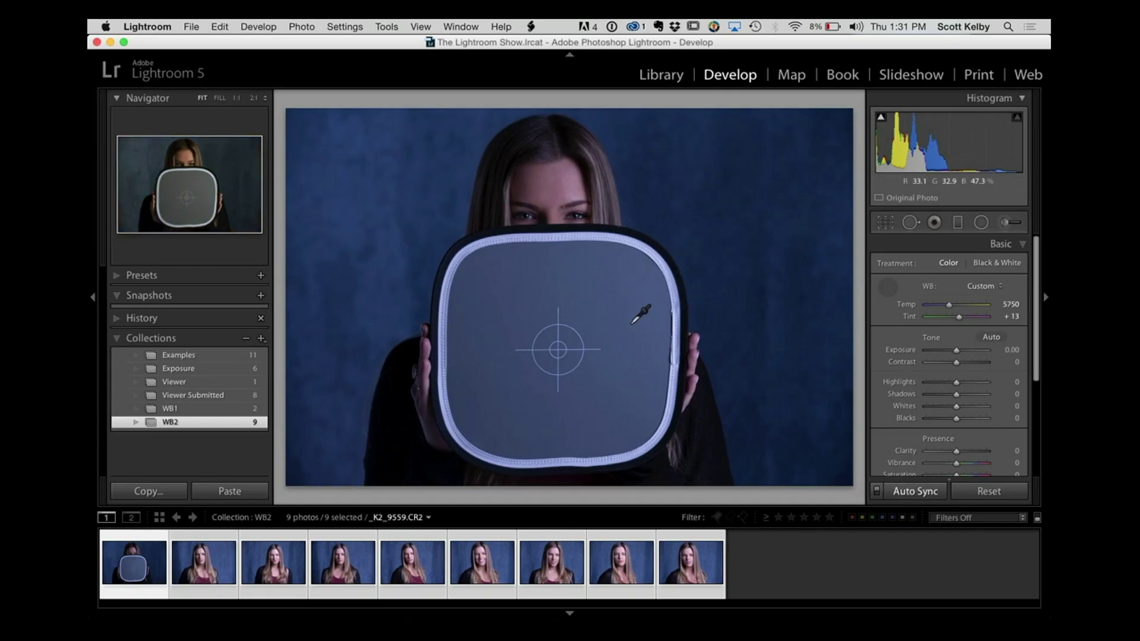
pyautogui.click(633, 323)
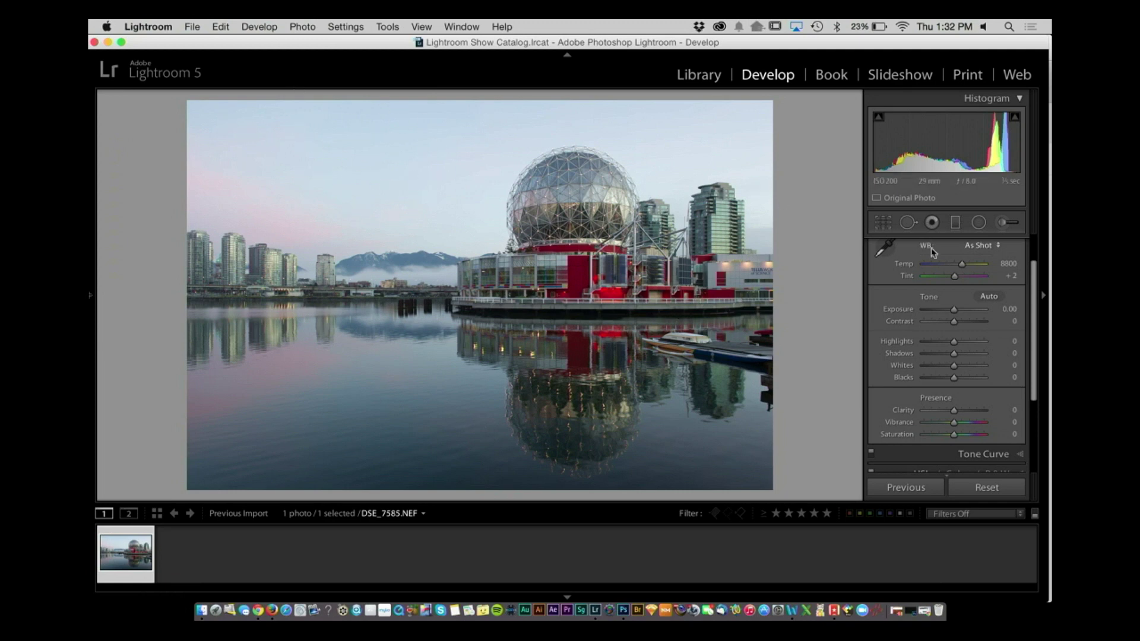
# Set the waterfront dome photo's Highlights to -100, Exposure to -0.42, Shadows to +30 and Clarity to +42
pyautogui.moveTo(957, 339); pyautogui.dragTo(913, 343)
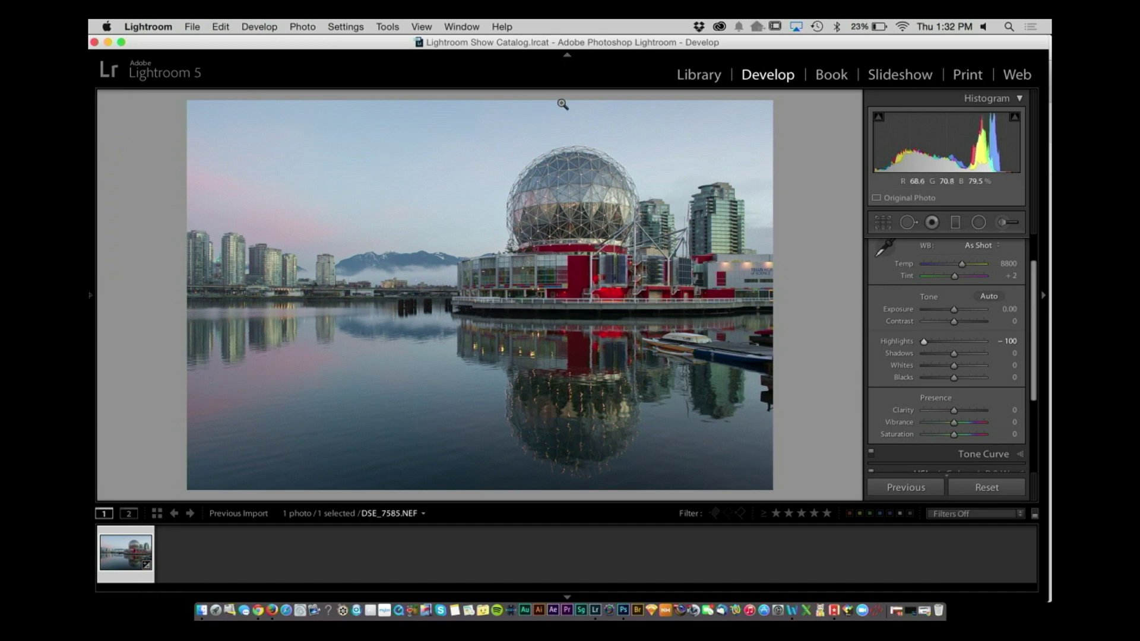
pyautogui.moveTo(954, 311); pyautogui.dragTo(954, 315)
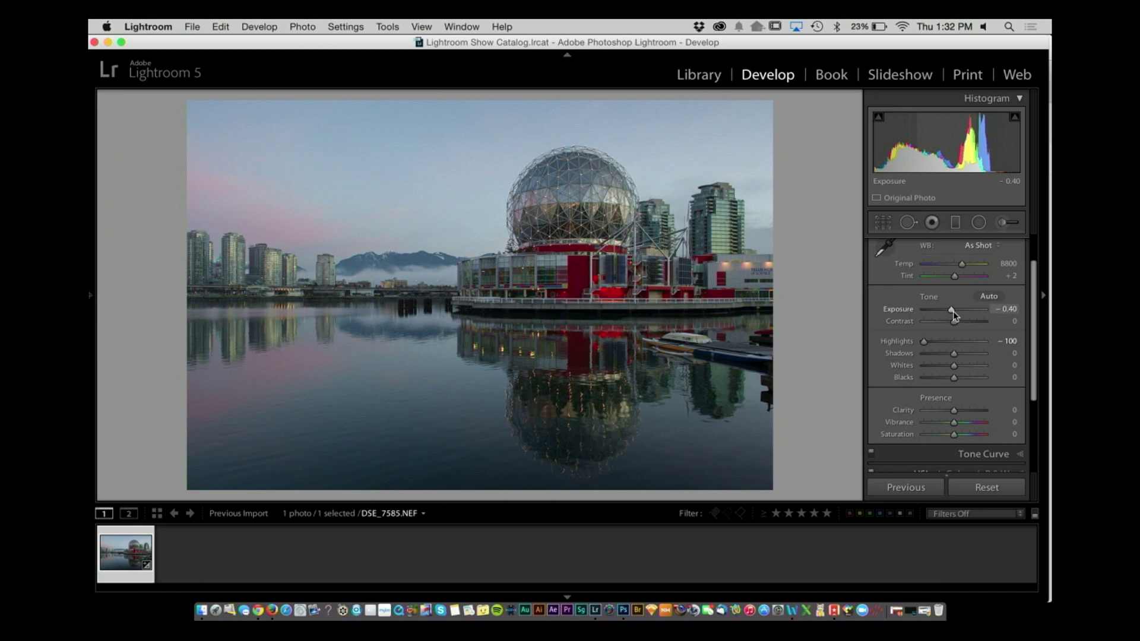
pyautogui.moveTo(953, 311); pyautogui.dragTo(951, 311)
pyautogui.moveTo(954, 353); pyautogui.dragTo(964, 355)
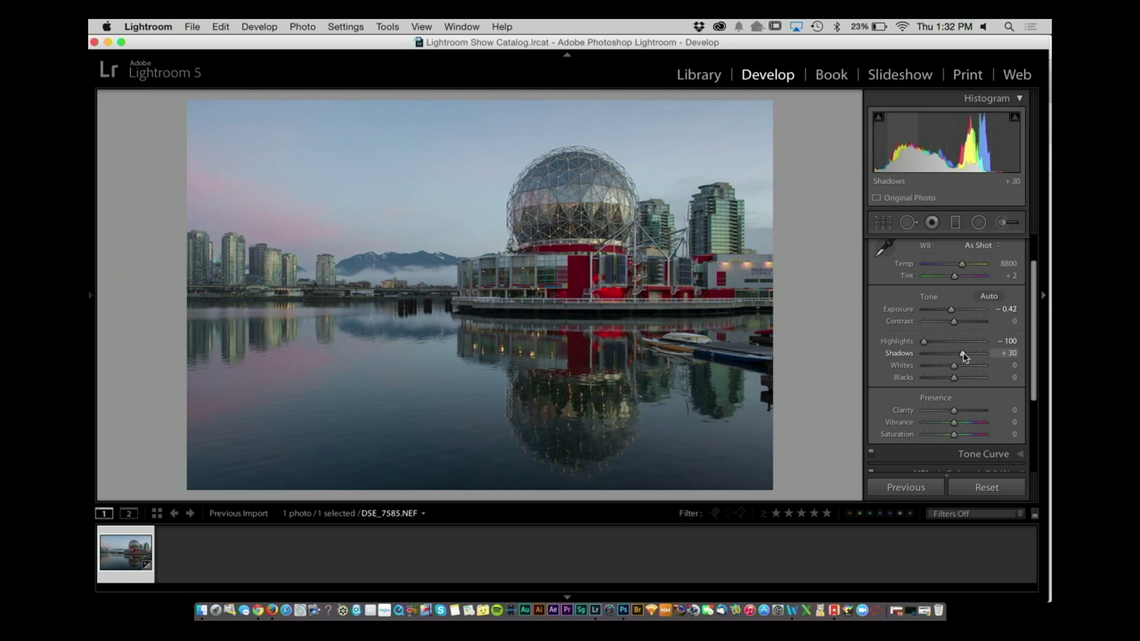
pyautogui.moveTo(954, 411); pyautogui.dragTo(968, 411)
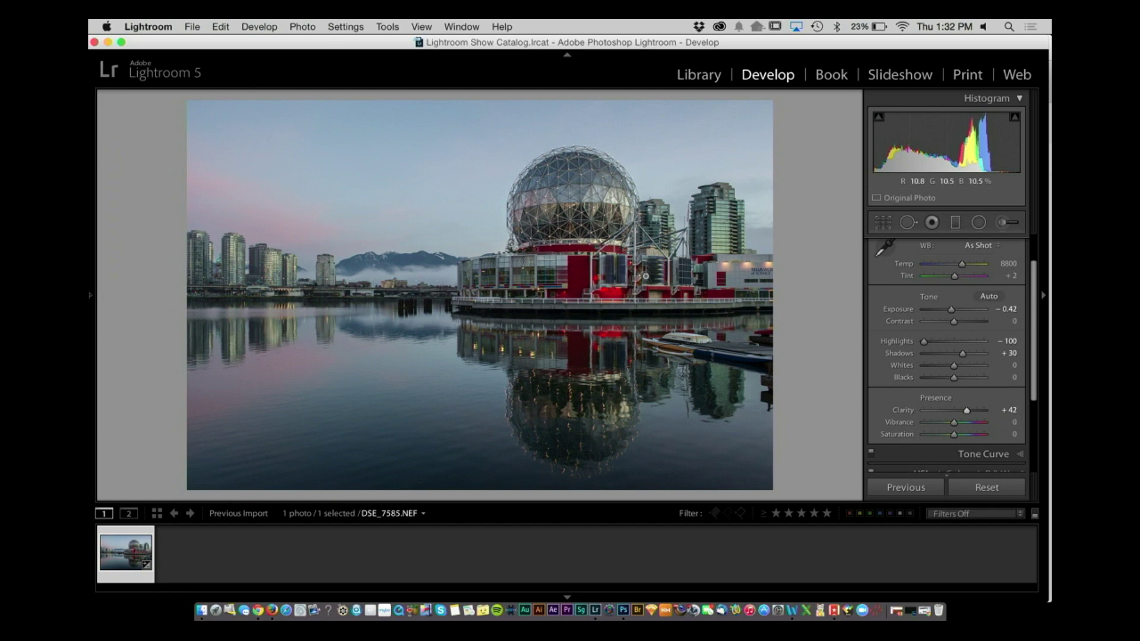
# Darken the sky by setting the Blue luminance to -73 in the HSL adjustments
pyautogui.scroll(-3, 967, 355)
pyautogui.scroll(-1, 966, 355)
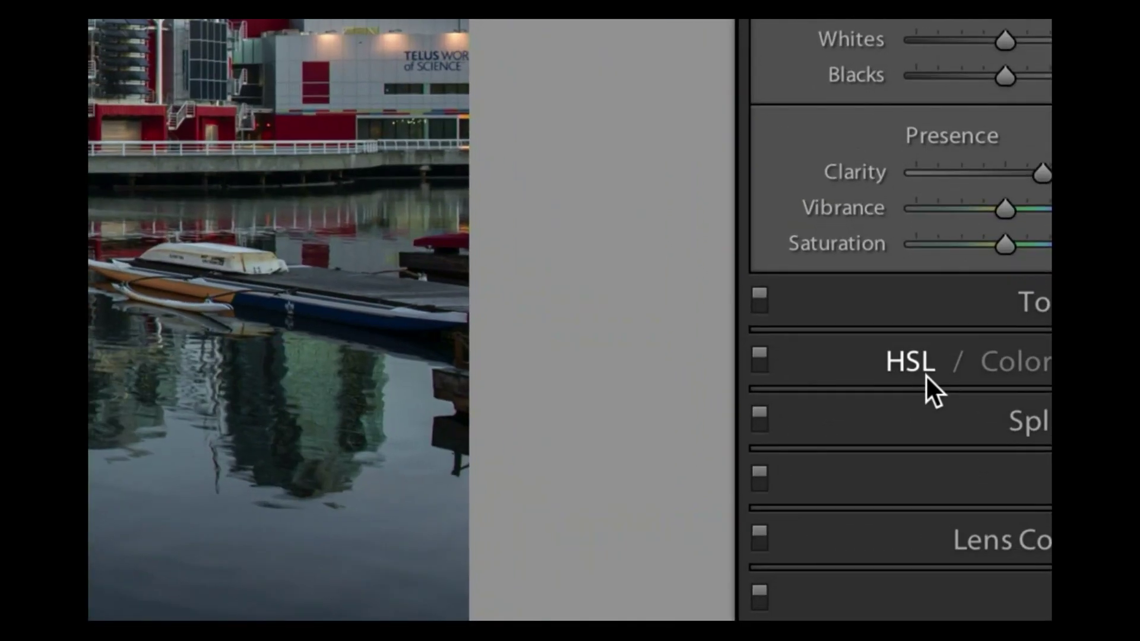
pyautogui.click(911, 361)
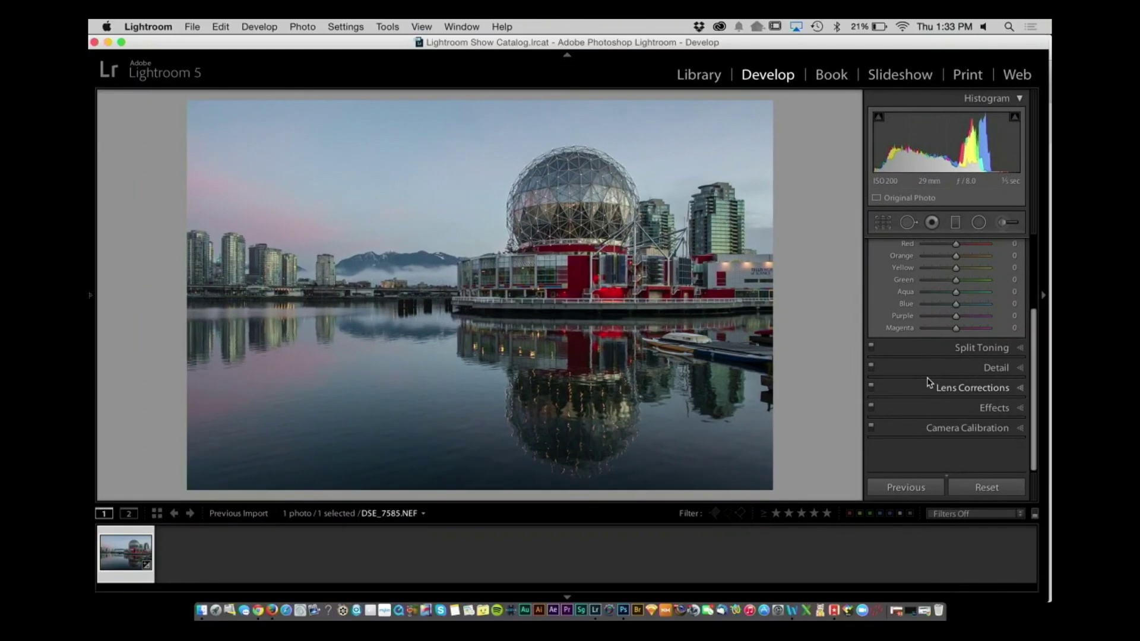
pyautogui.scroll(2, 944, 285)
pyautogui.scroll(2, 937, 326)
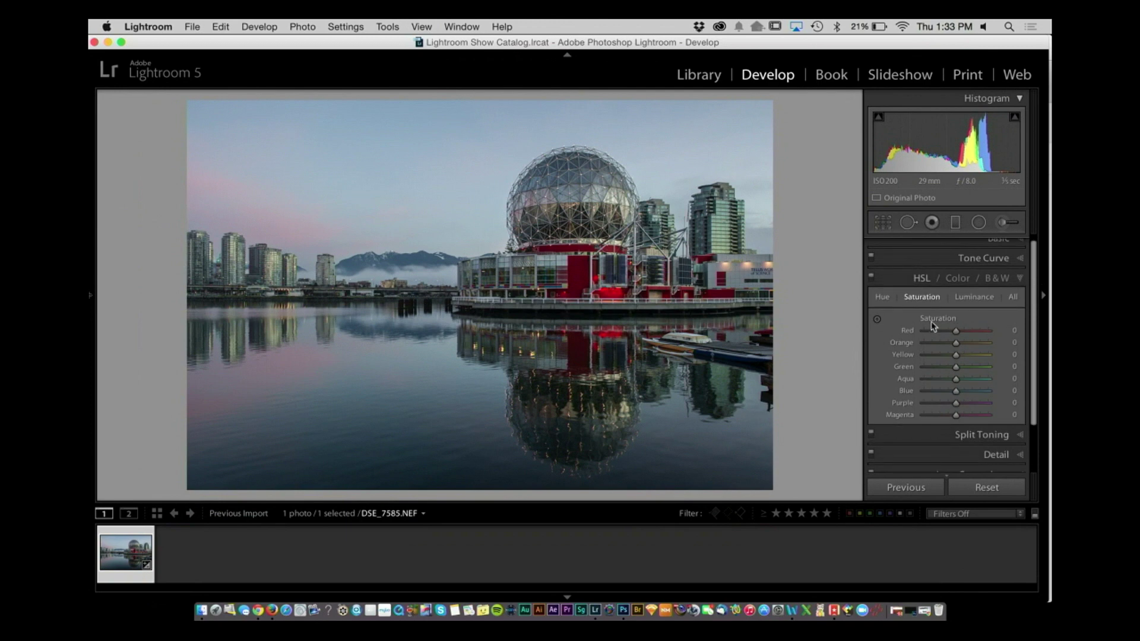
pyautogui.click(978, 299)
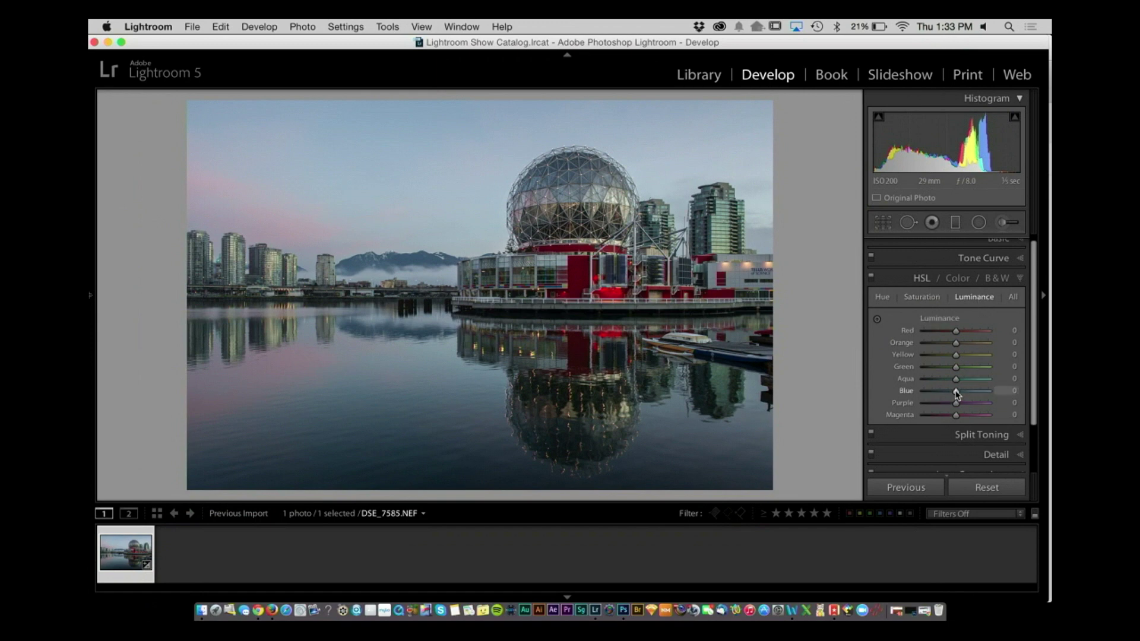
pyautogui.moveTo(956, 391); pyautogui.dragTo(934, 400)
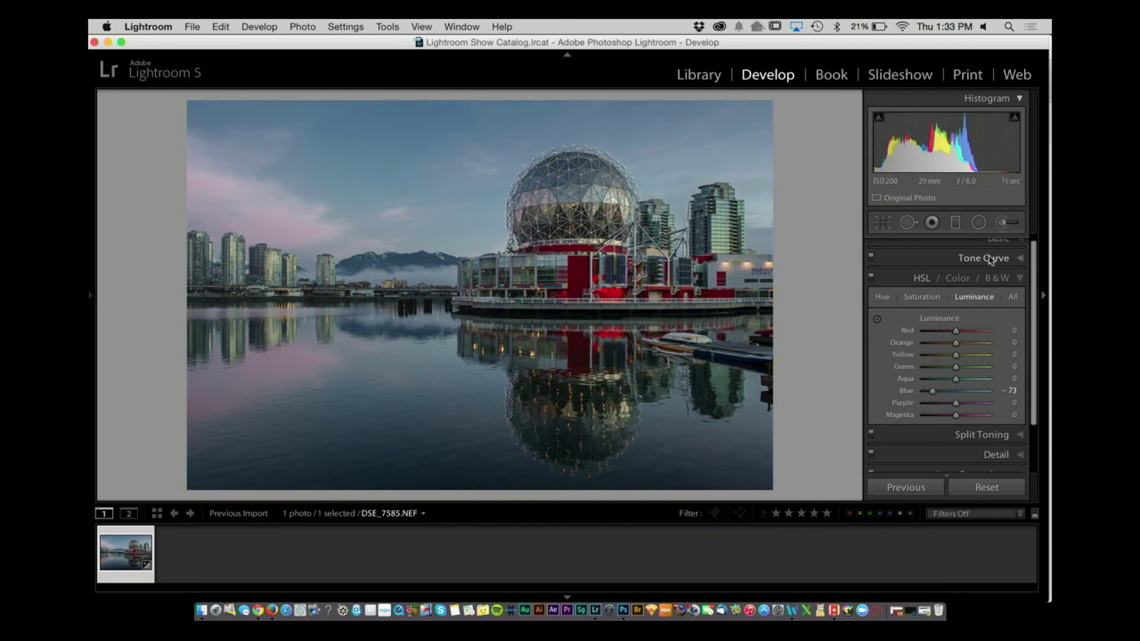
# Set Whites to +41 in the Basic adjustments
pyautogui.scroll(2, 997, 324)
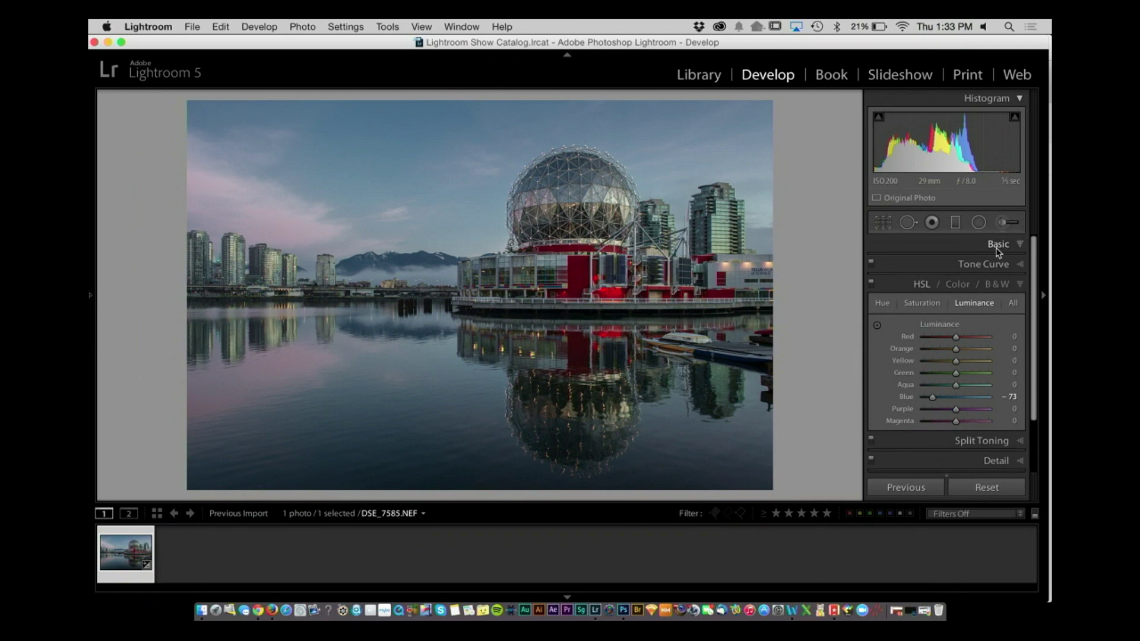
pyautogui.click(998, 246)
pyautogui.moveTo(954, 407)
pyautogui.mouseDown()
pyautogui.moveTo(979, 409)
pyautogui.moveTo(968, 410)
pyautogui.mouseUp()
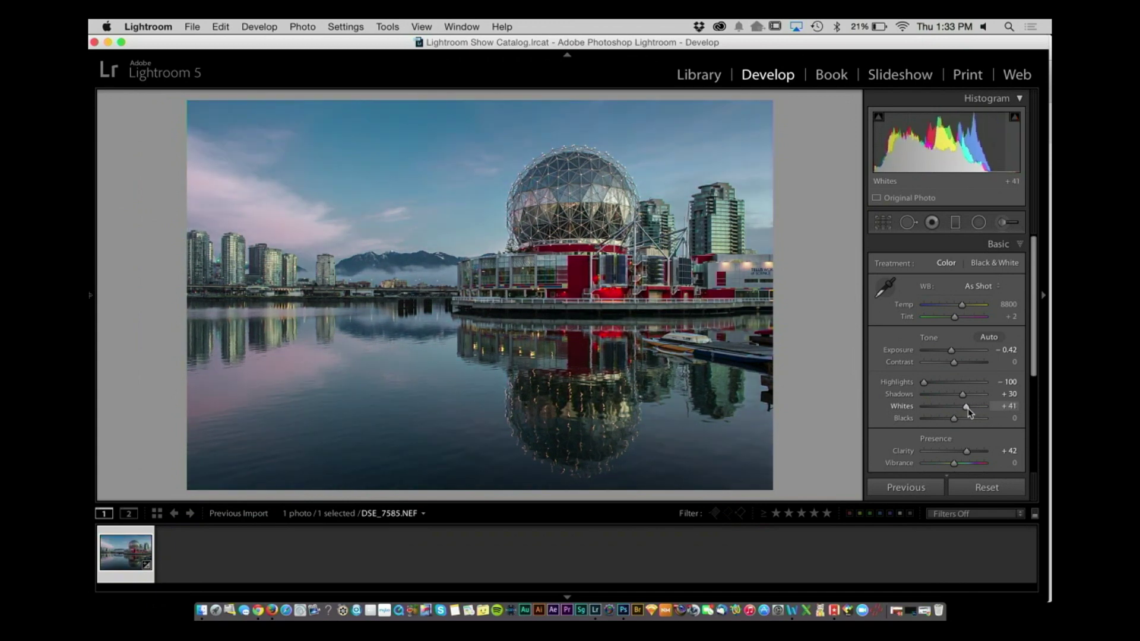
# Set the Sharpening Amount to 73 in the Detail adjustments
pyautogui.scroll(-5, 968, 410)
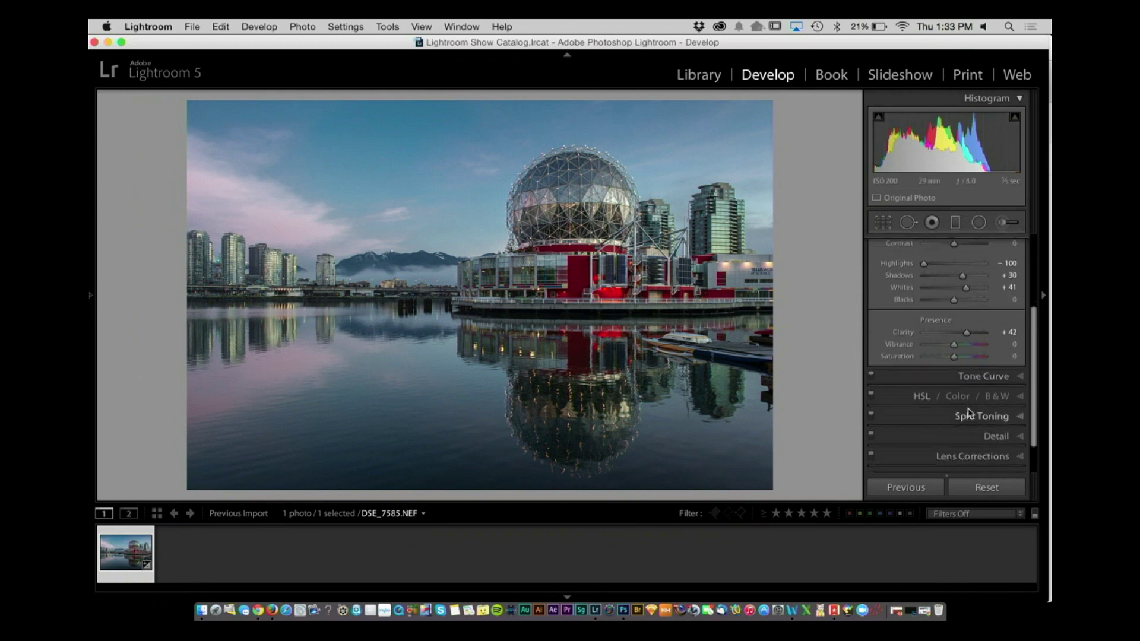
pyautogui.click(1007, 400)
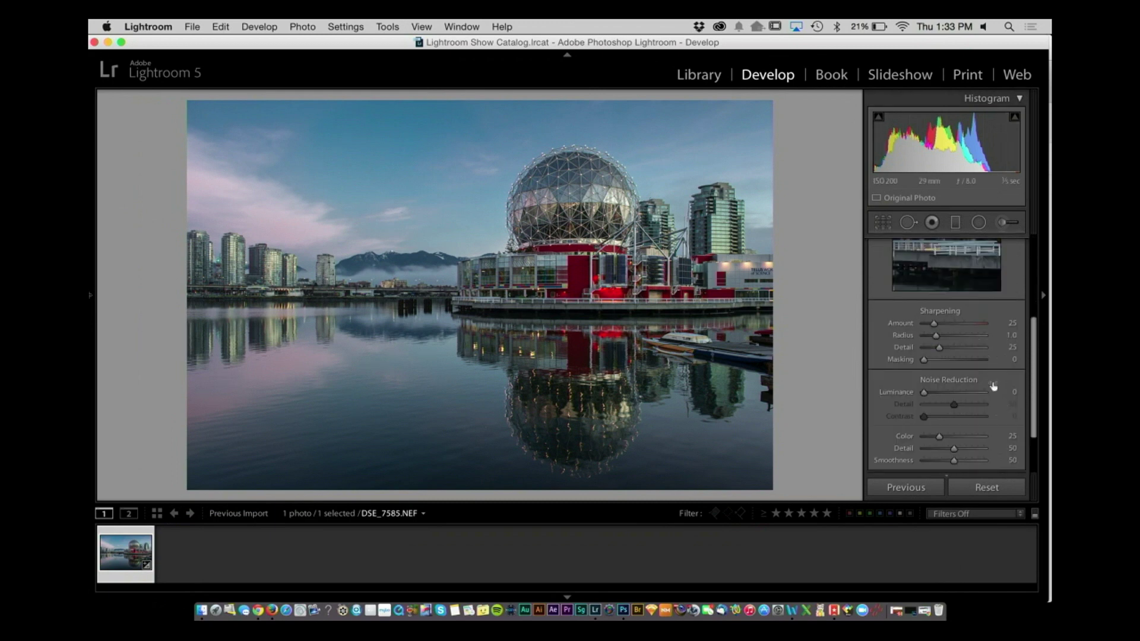
pyautogui.click(941, 324)
# Hide all panels and compare the edited dome photo with its original version
pyautogui.hotkey('shift', 'Tab')
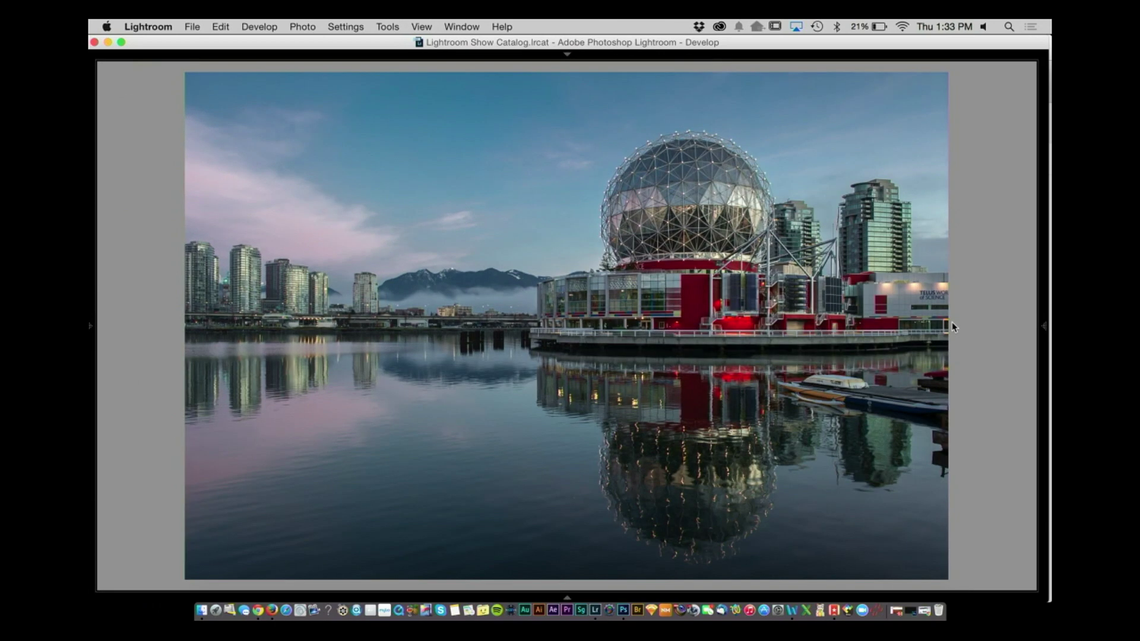
pyautogui.press('\\')
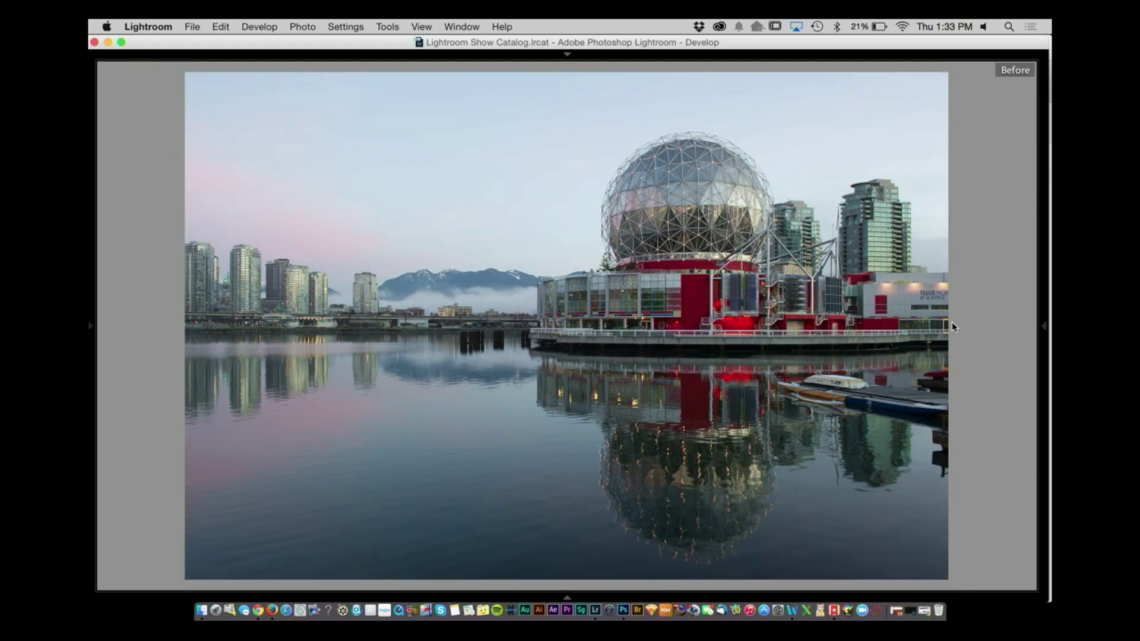
pyautogui.press('\\')
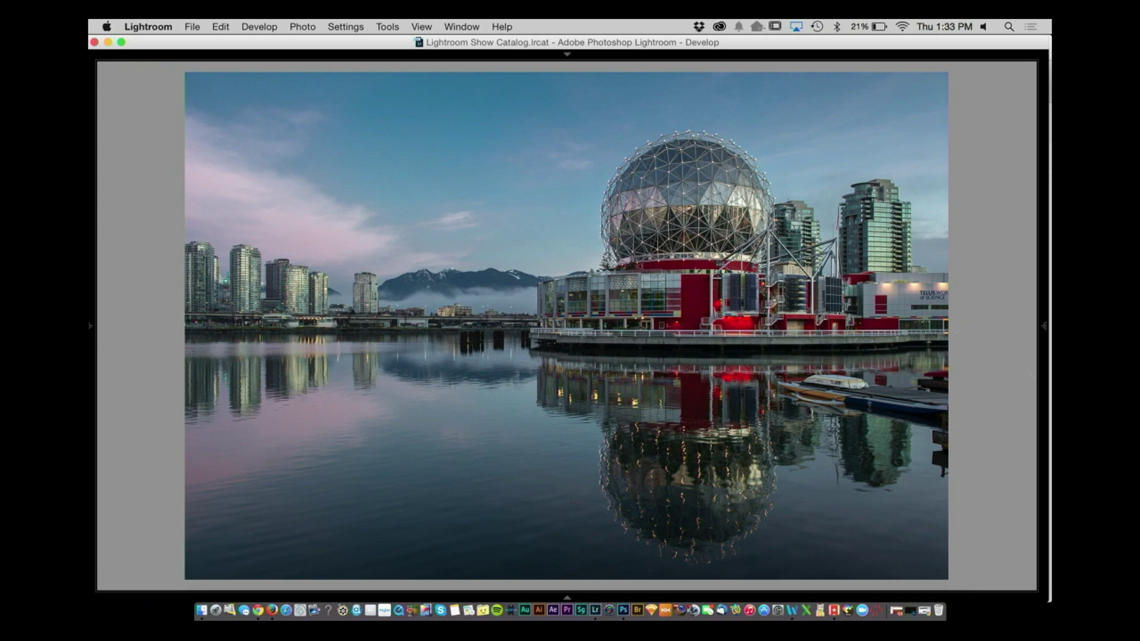
# Paint the lower part of the dome with the Adjustment Brush at Exposure 0.66, and raise the brush exposure slightly
pyautogui.click(1043, 342)
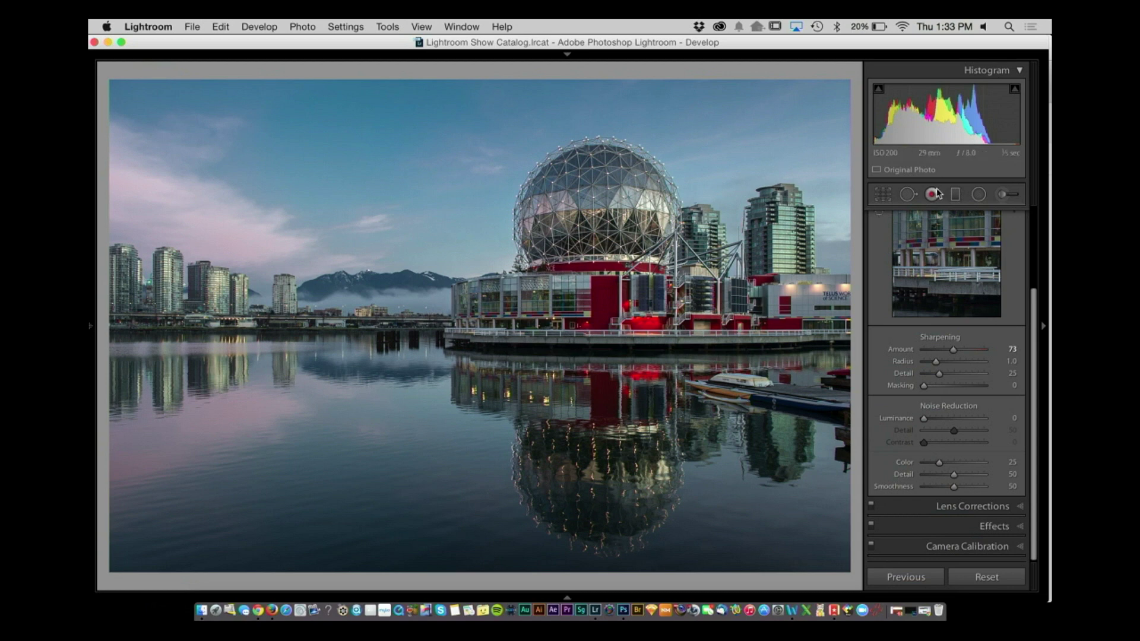
pyautogui.click(999, 190)
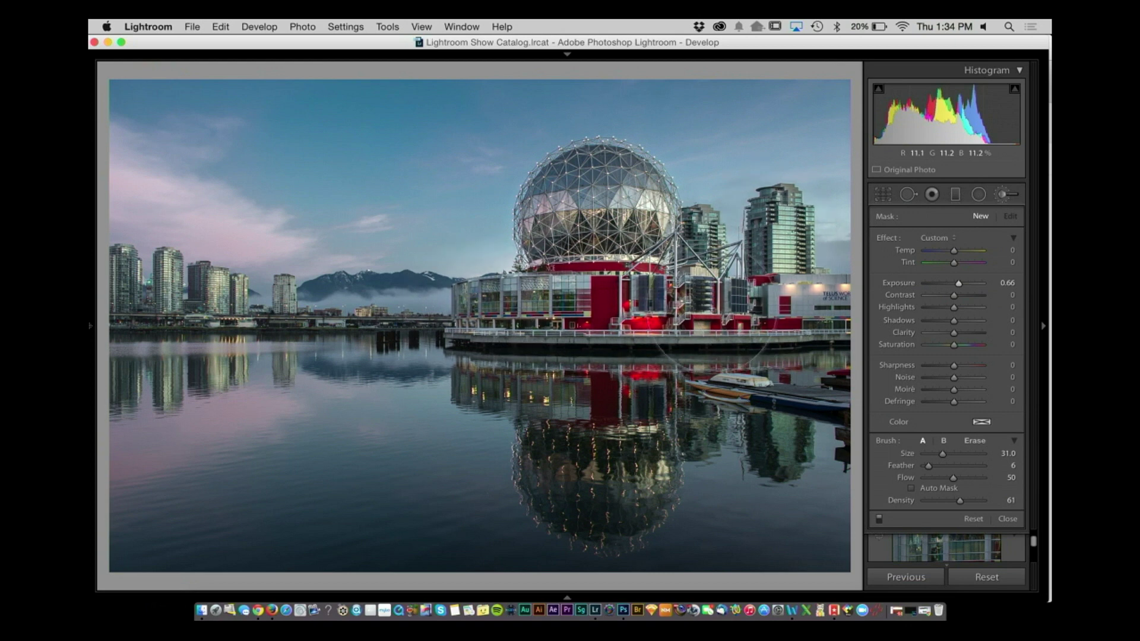
pyautogui.click(587, 238)
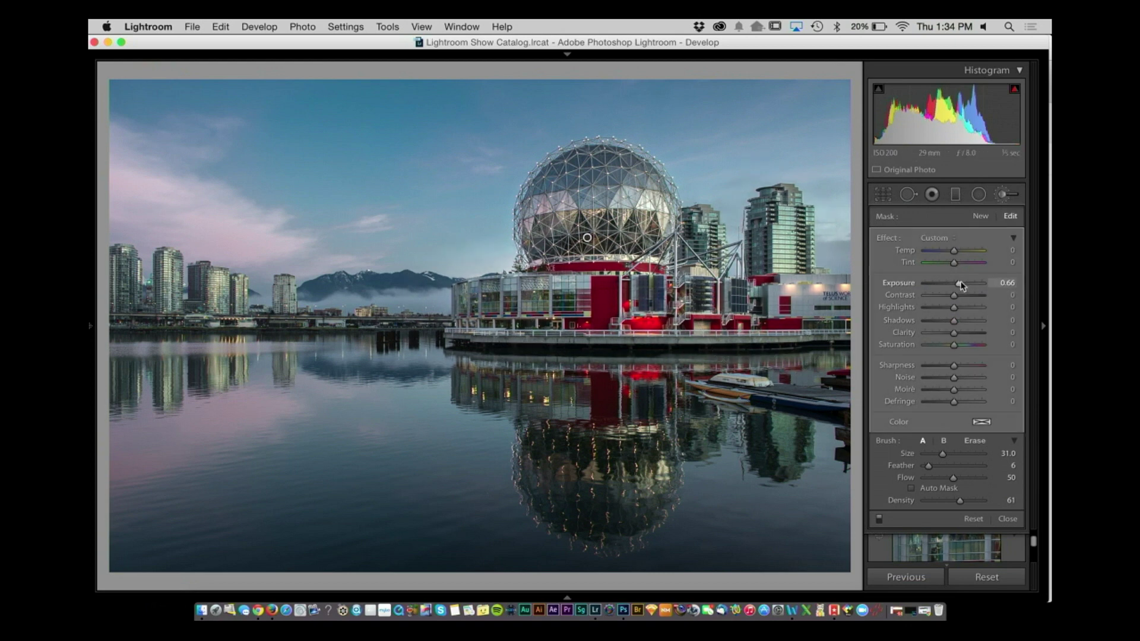
pyautogui.moveTo(958, 283); pyautogui.dragTo(962, 284)
pyautogui.click(1008, 518)
# Toggle between the before and after views to examine the finished edit with the brushed dome
pyautogui.press('\\')
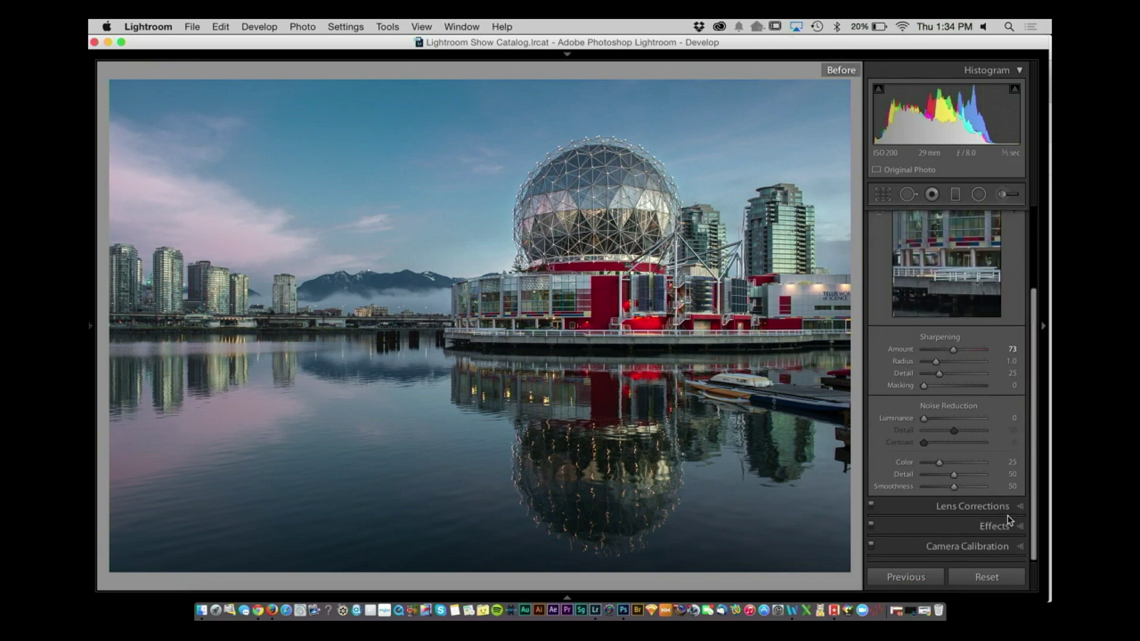
pyautogui.press('\\')
pyautogui.press('\\')
pyautogui.press('\\')
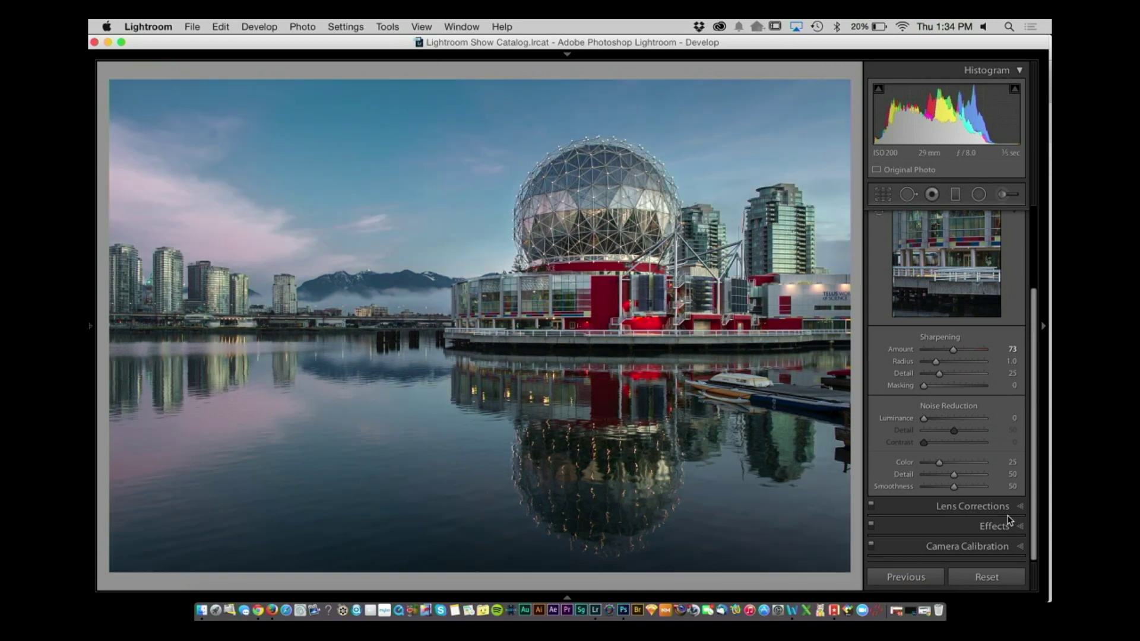